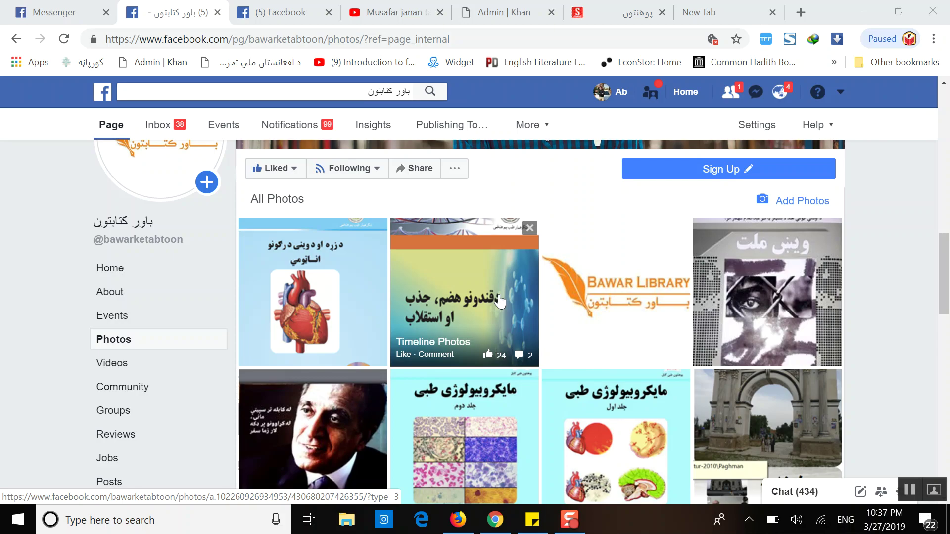
# Open bawar.net in the empty browser tab and sign in to the site through Facebook.
pyautogui.click(691, 6)
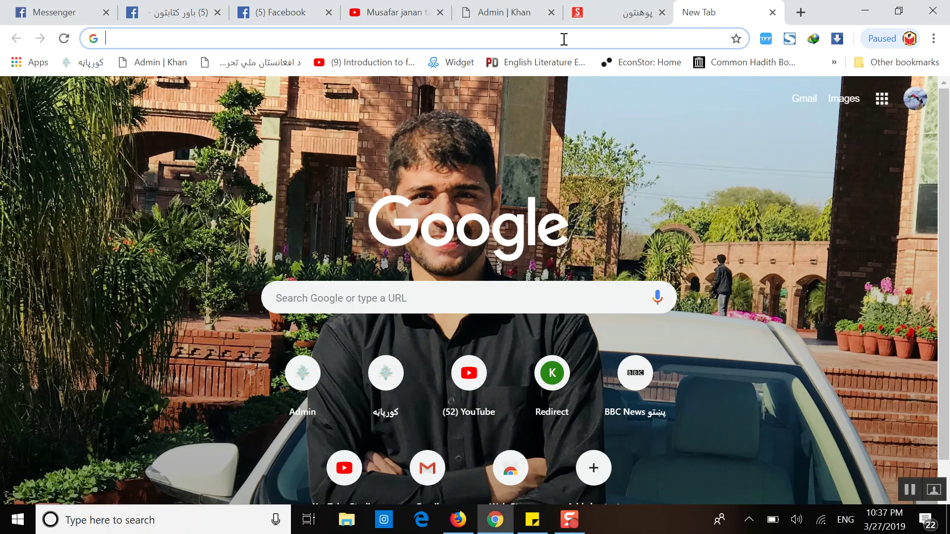
pyautogui.write('ba')
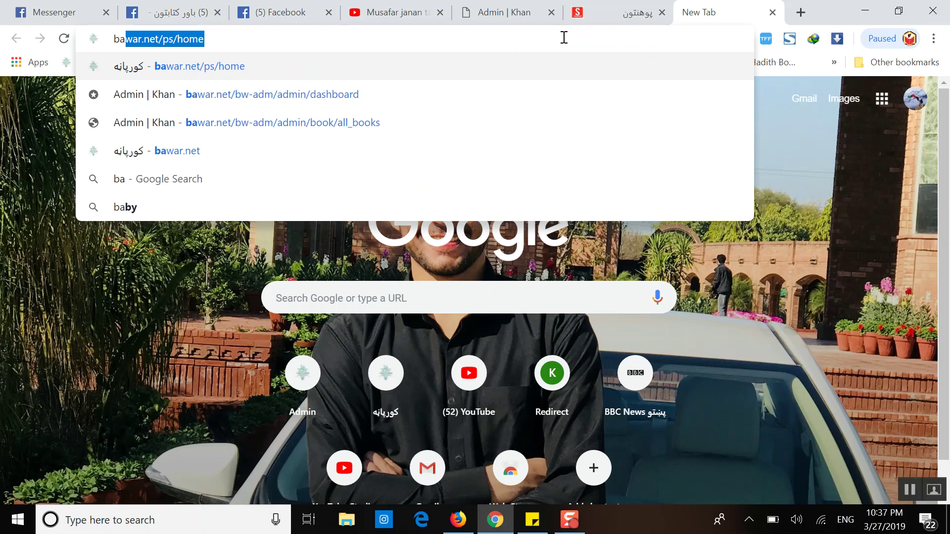
pyautogui.write('war.net')
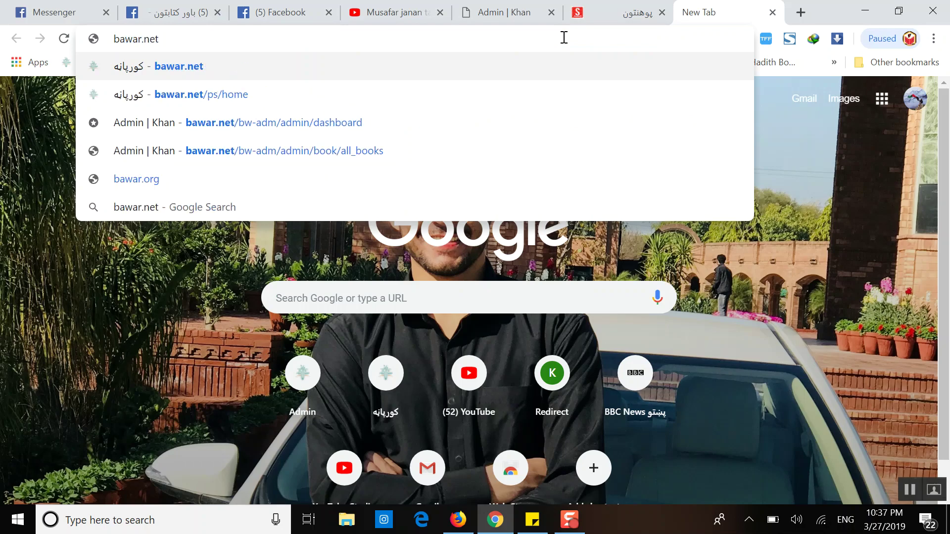
pyautogui.press('Return')
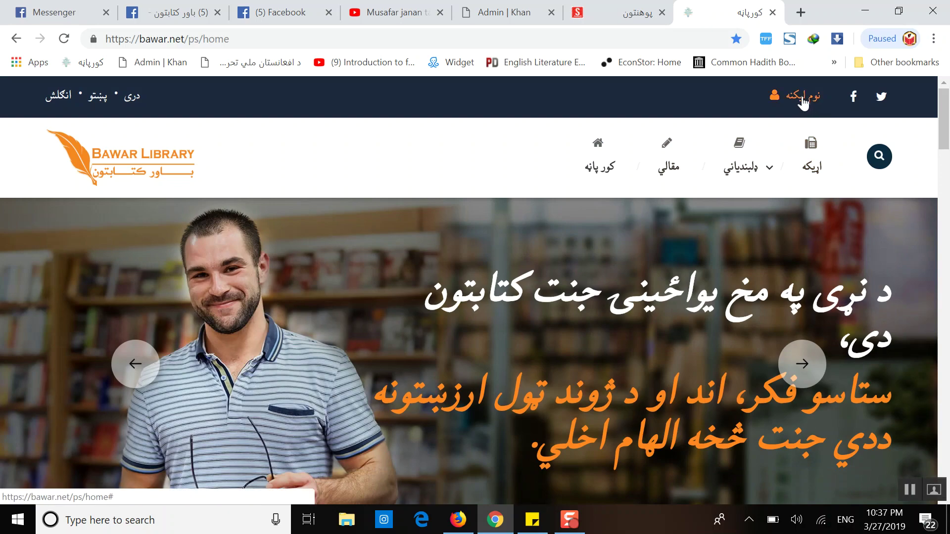
pyautogui.click(801, 96)
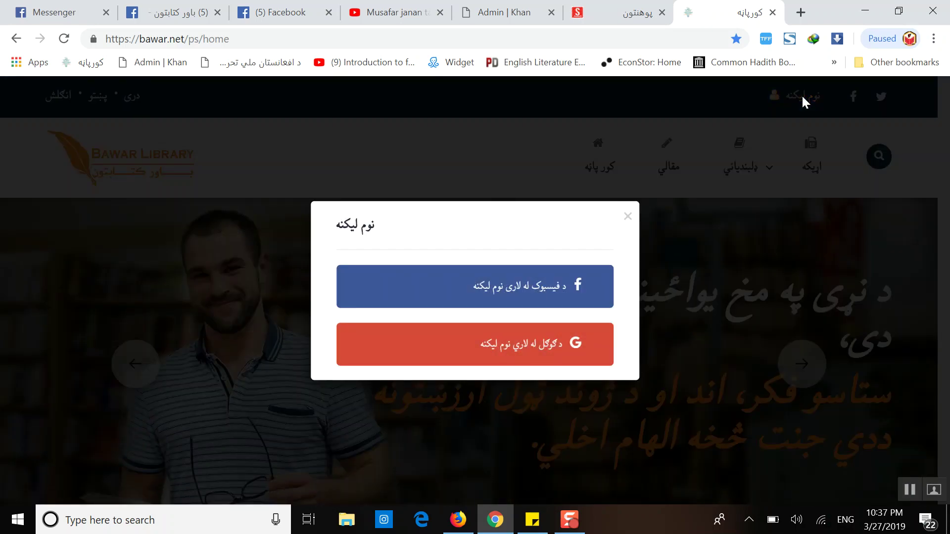
pyautogui.click(511, 283)
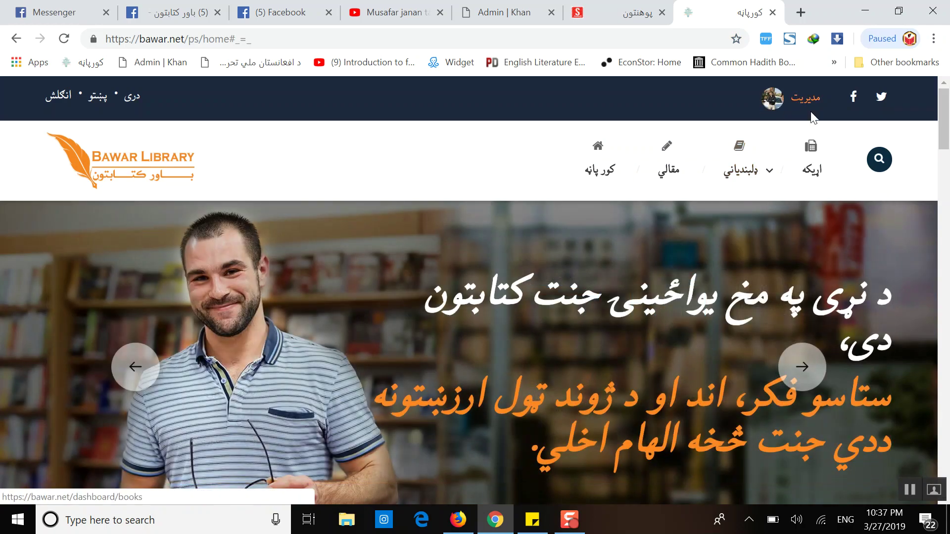
# Go to the account's management dashboard and open the form for a new article.
pyautogui.click(793, 103)
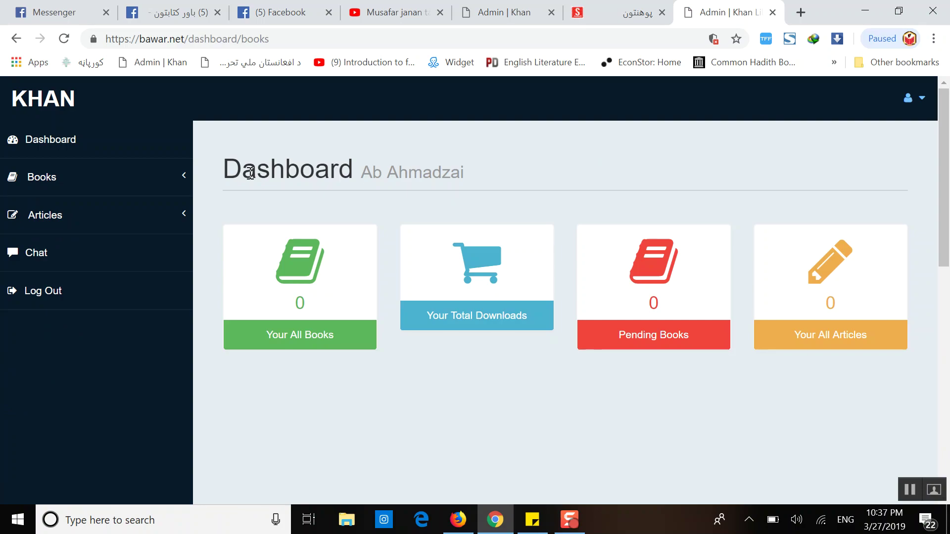
pyautogui.click(132, 221)
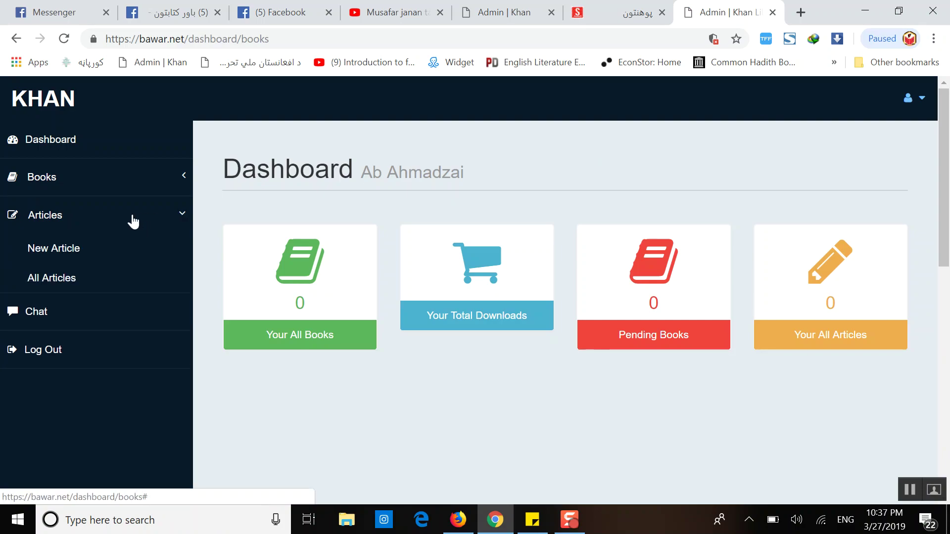
pyautogui.click(59, 251)
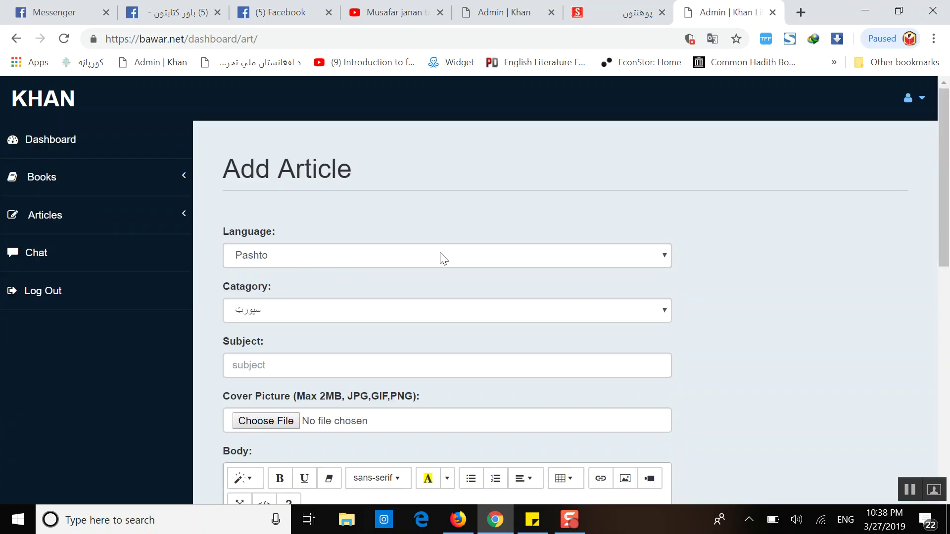
# Set the article's language to Pashto and its category to پوهنتون.
pyautogui.moveTo(946, 227); pyautogui.dragTo(946, 280)
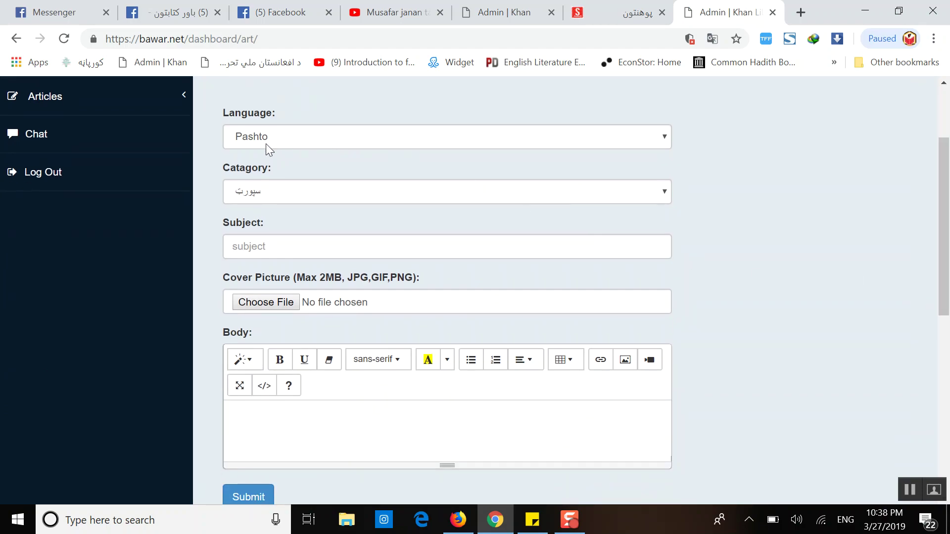
pyautogui.click(304, 139)
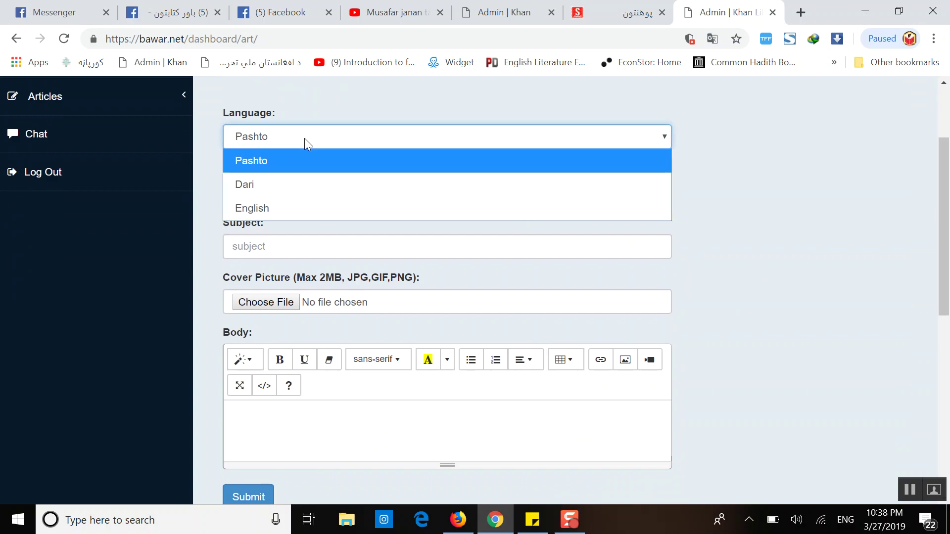
pyautogui.click(363, 166)
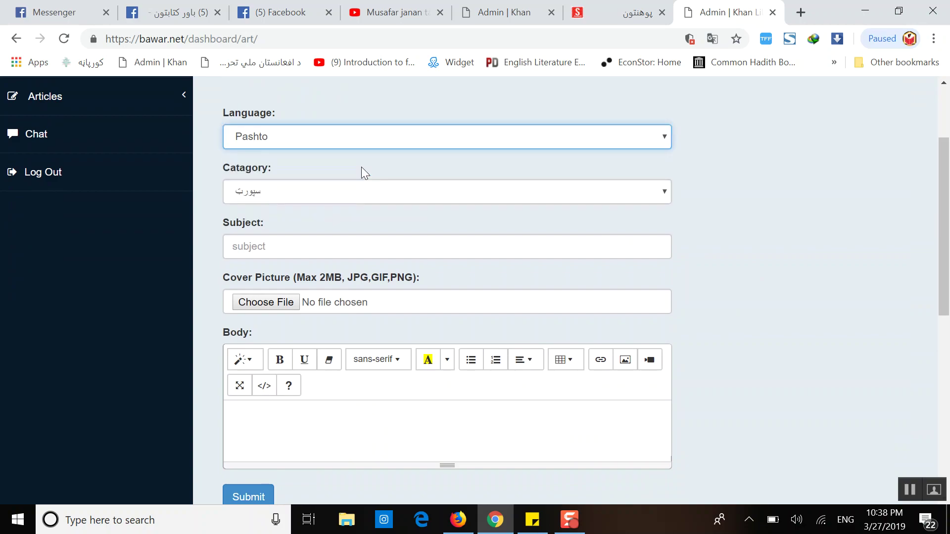
pyautogui.click(280, 197)
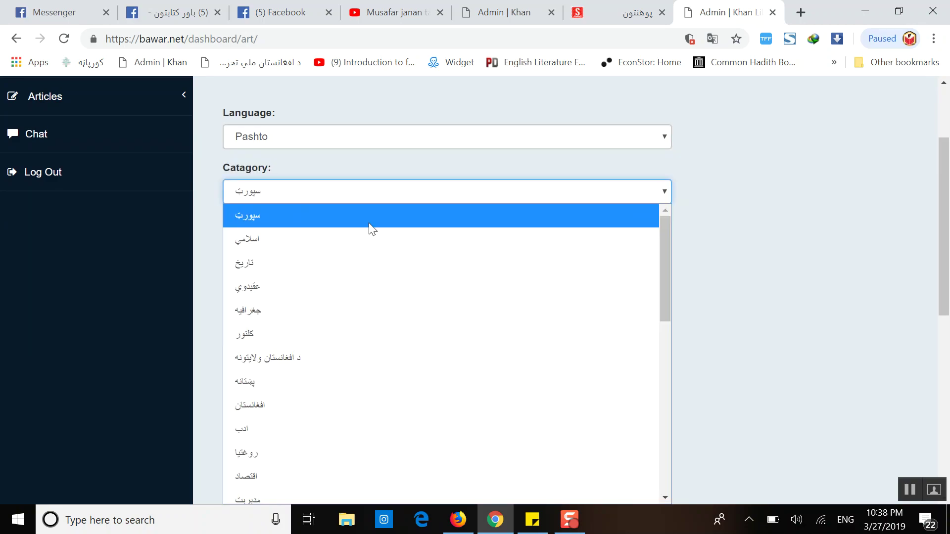
pyautogui.moveTo(658, 283); pyautogui.dragTo(658, 466)
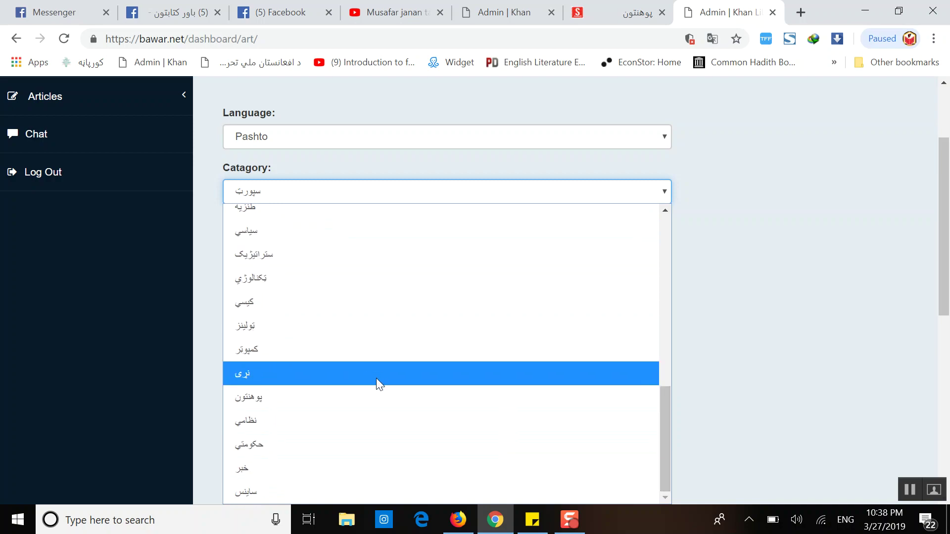
pyautogui.click(375, 398)
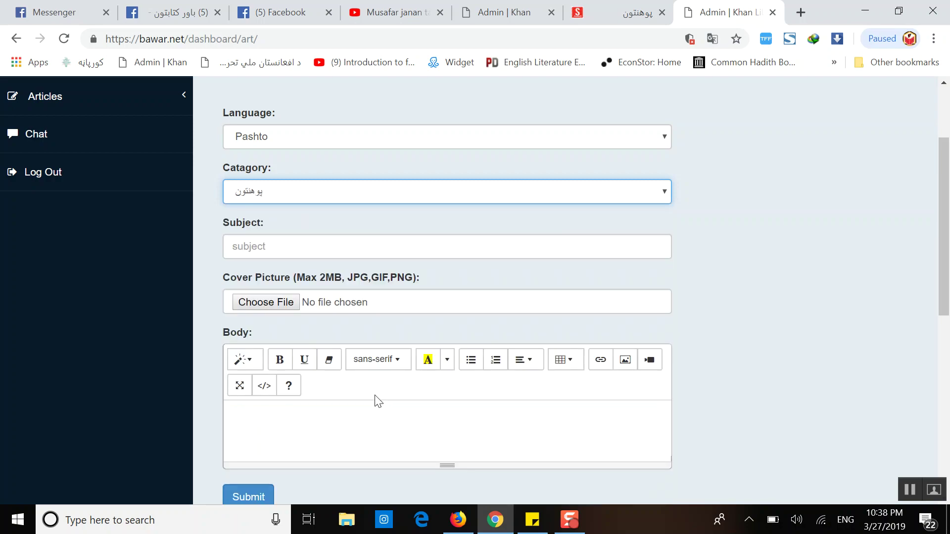
# Enter کاتب پوهنتون as the article's subject, using the Pashto keyboard layout.
pyautogui.click(294, 242)
pyautogui.write(';h')
pyautogui.press('BackSpace')
pyautogui.press('BackSpace')
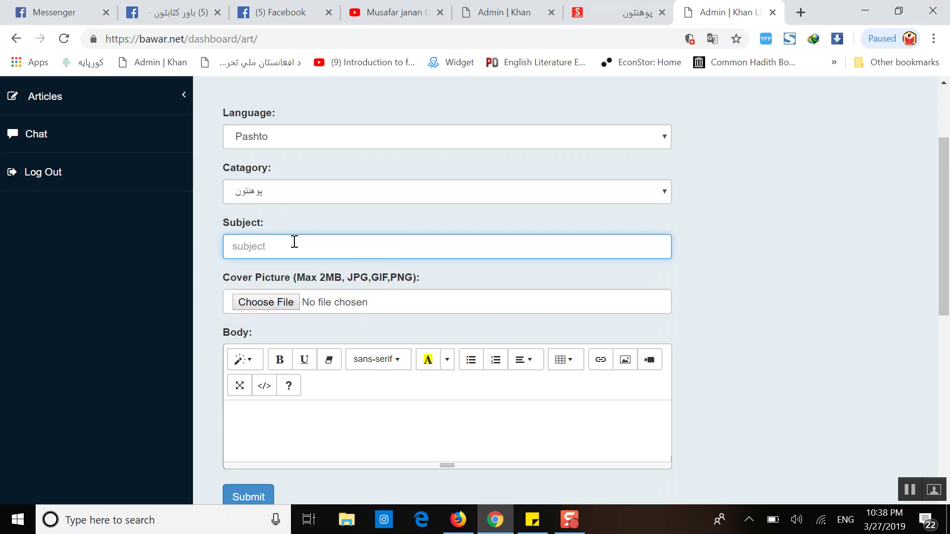
pyautogui.hotkey('alt', 'shift')
pyautogui.write('کاتب پوهنتون')
# Attach fef8476327d557721060a41a32b0fe03_L.jpg from the Desktop as the article's cover picture.
pyautogui.click(283, 297)
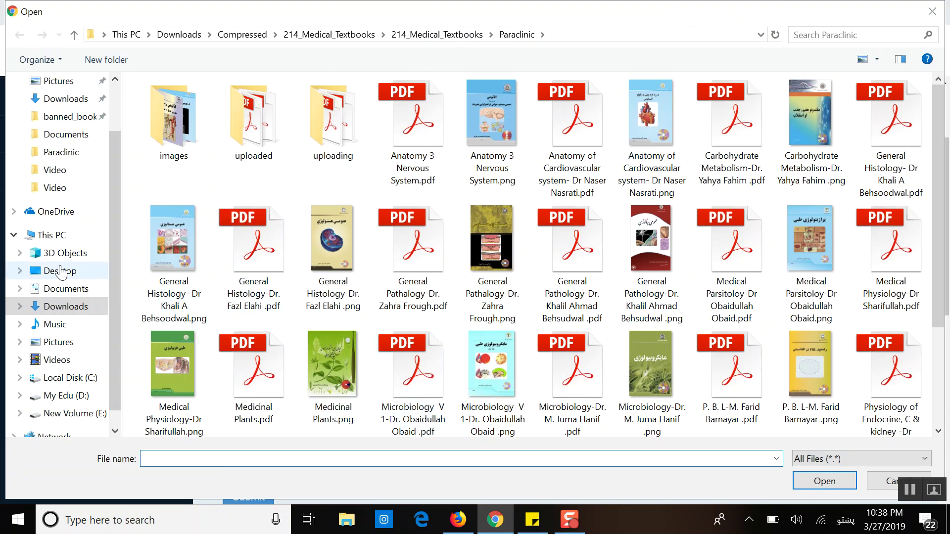
pyautogui.click(60, 270)
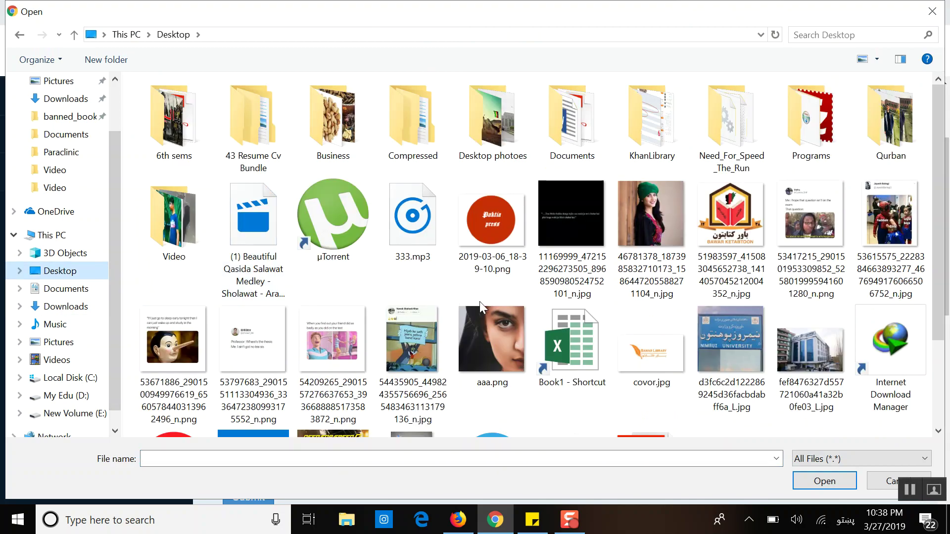
pyautogui.doubleClick(797, 363)
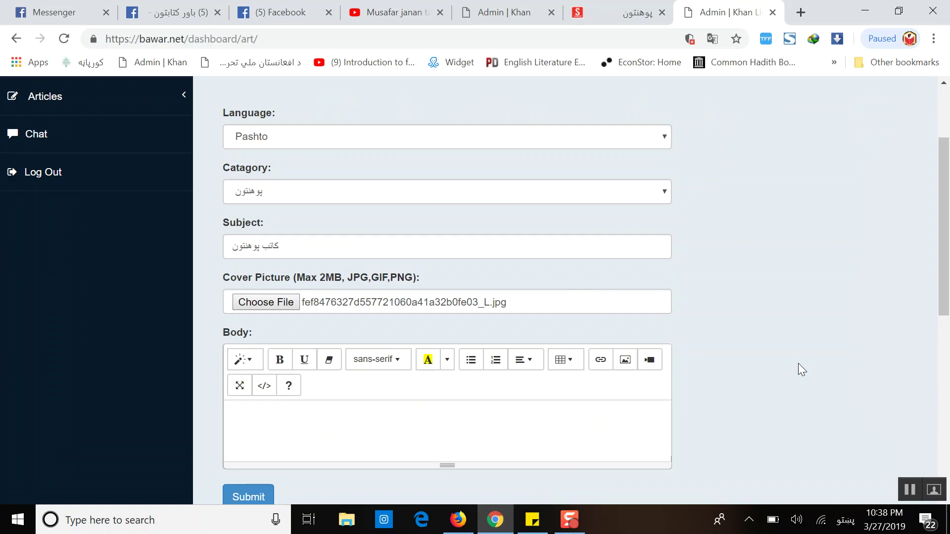
# Paste the copied Pashto text into the article body and right-align all of it.
pyautogui.click(452, 407)
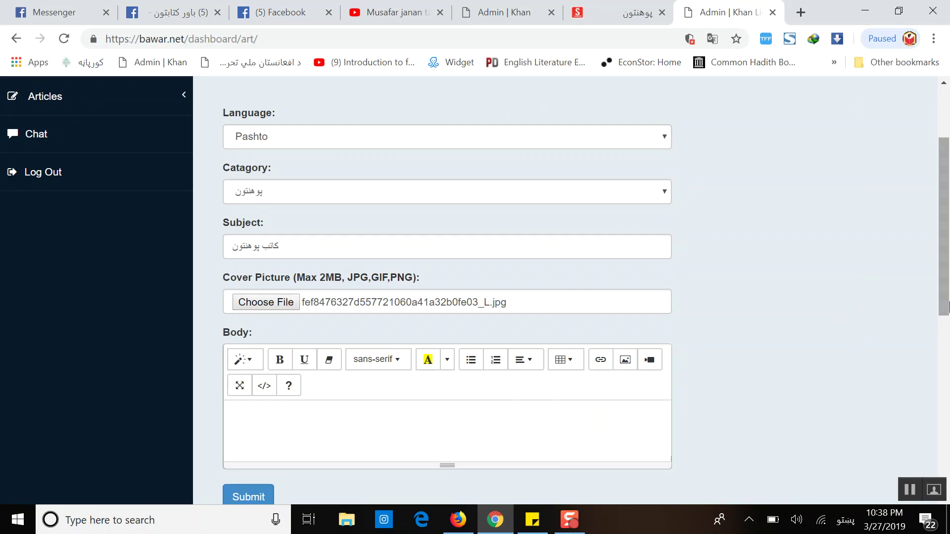
pyautogui.moveTo(946, 301); pyautogui.dragTo(946, 308)
pyautogui.scroll(-1, 946, 308)
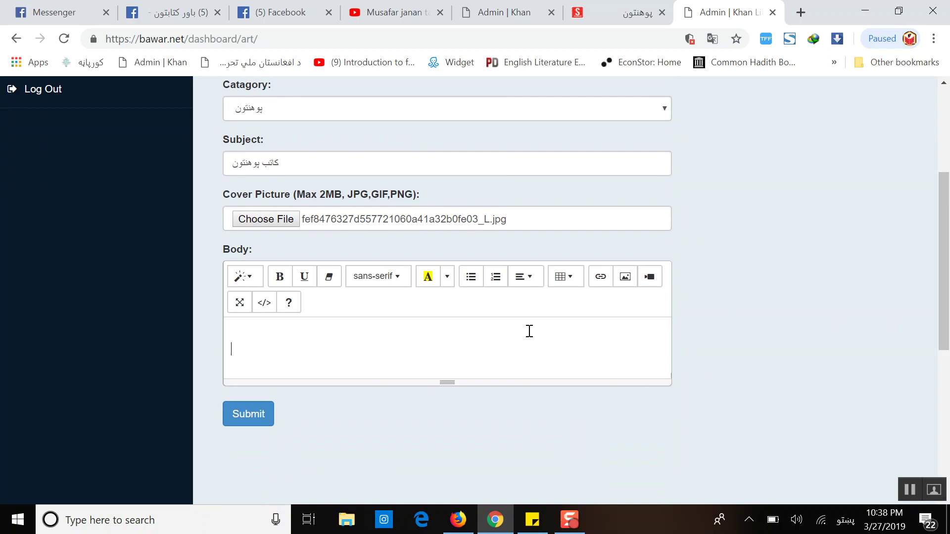
pyautogui.hotkey('ctrl', 'v')
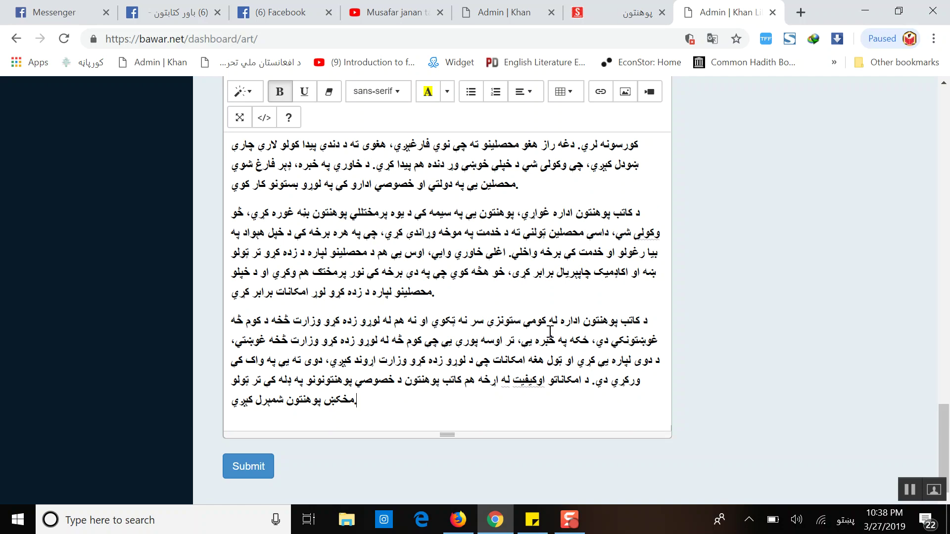
pyautogui.hotkey('ctrl', 'a')
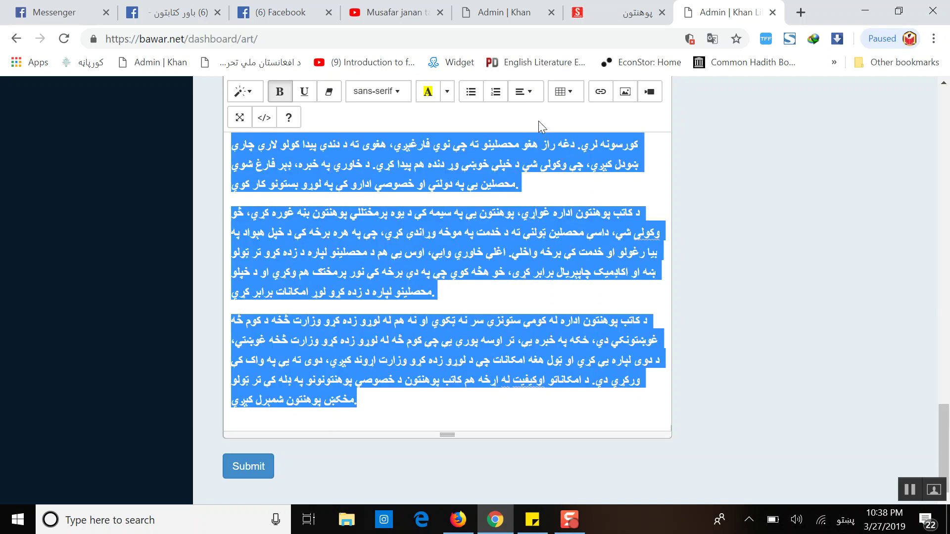
pyautogui.click(529, 94)
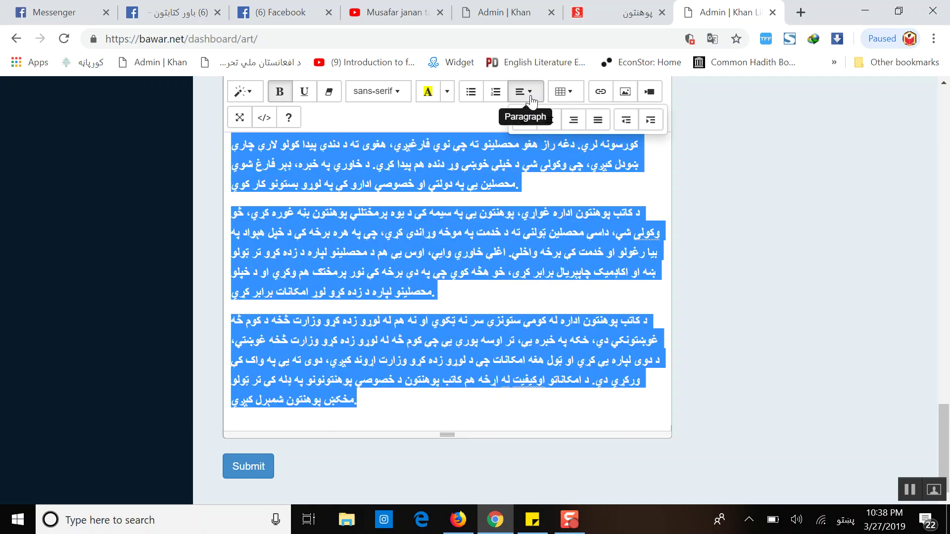
pyautogui.click(576, 126)
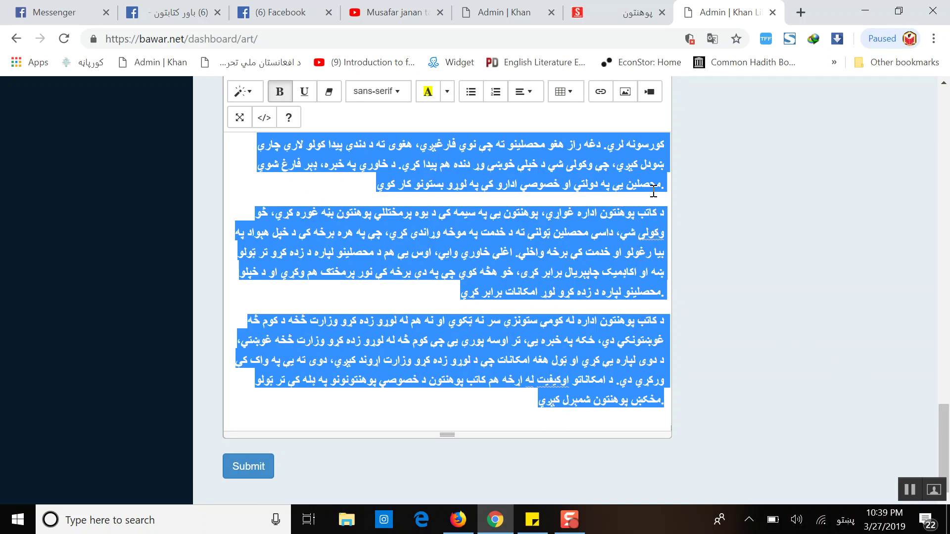
# Insert a break before the last line of the second-to-last body paragraph and submit the article.
pyautogui.click(451, 302)
pyautogui.press('Return')
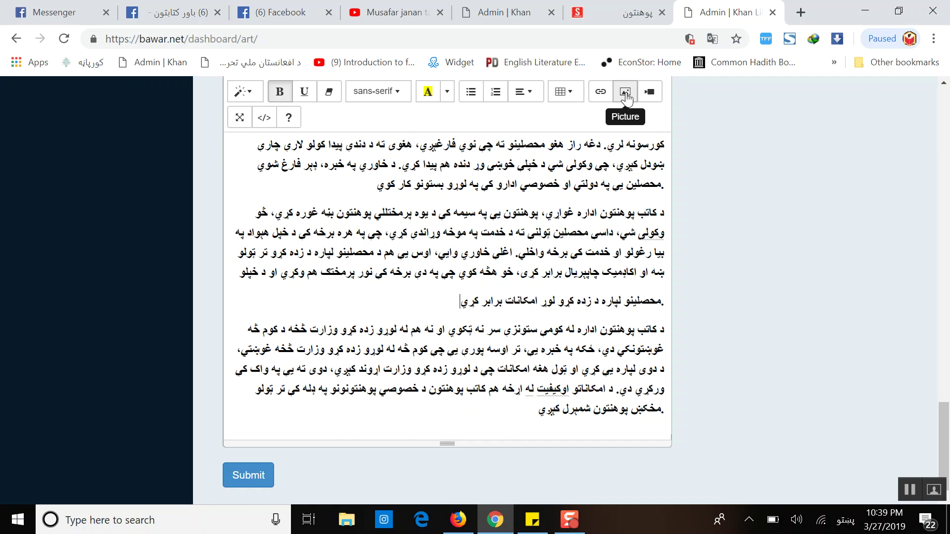
pyautogui.click(650, 94)
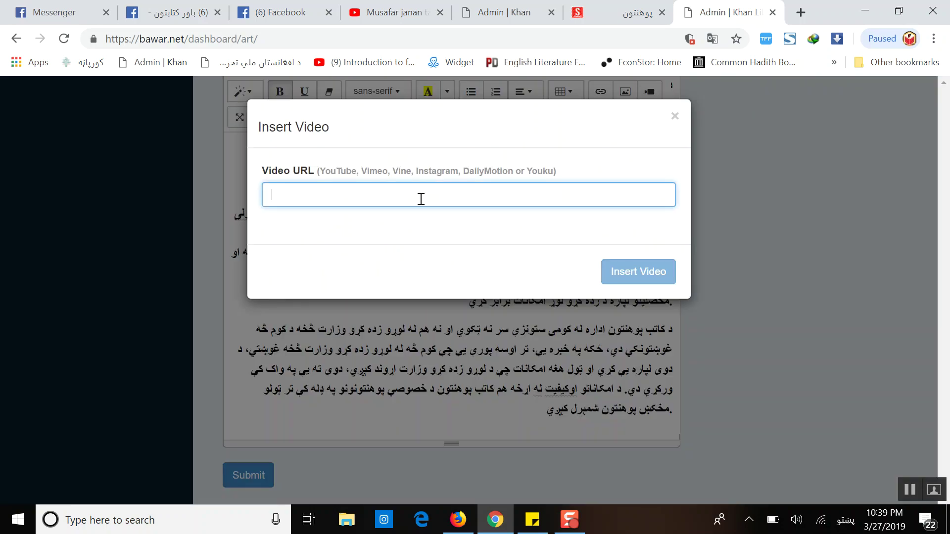
pyautogui.click(463, 371)
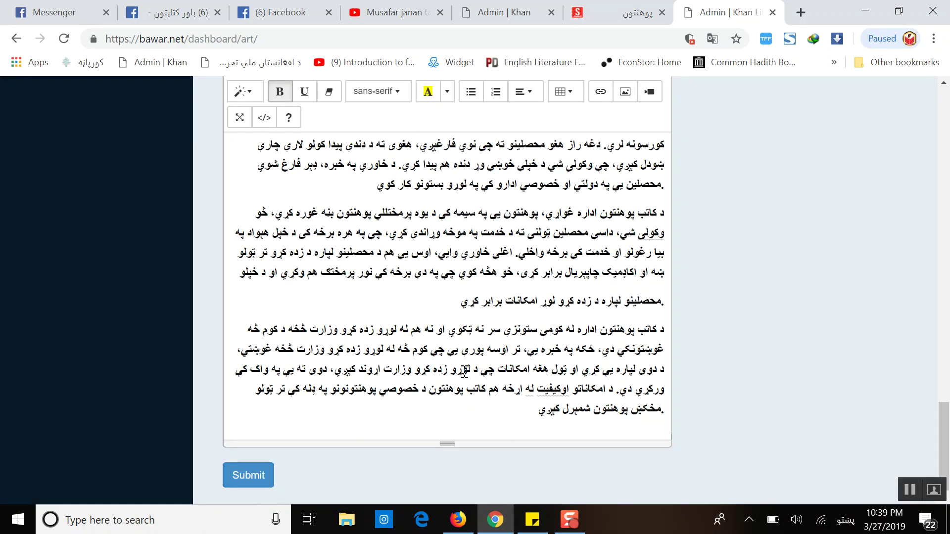
pyautogui.click(244, 483)
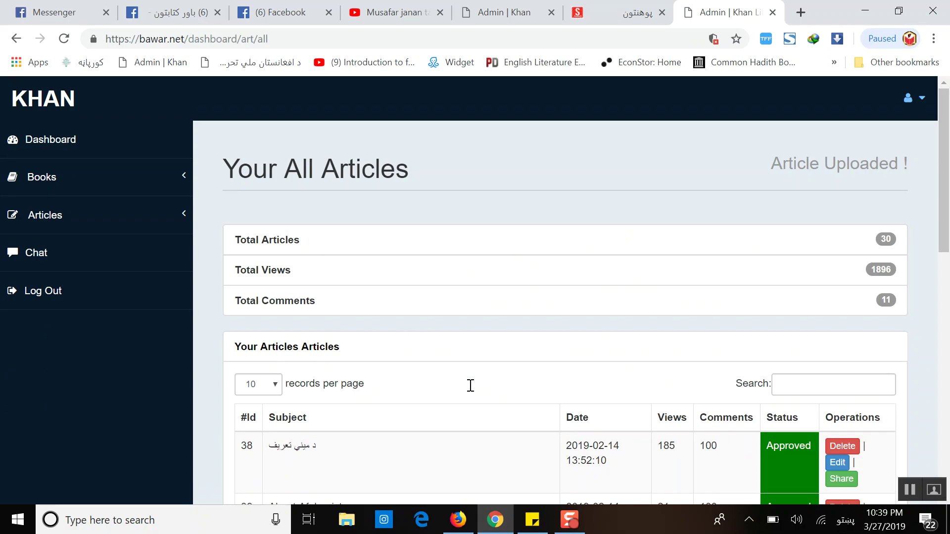
# Open bawar.net in a new browser tab and go to its articles page (مقالي).
pyautogui.click(795, 13)
pyautogui.write('د')
pyautogui.press('BackSpace')
pyautogui.hotkey('alt', 'shift')
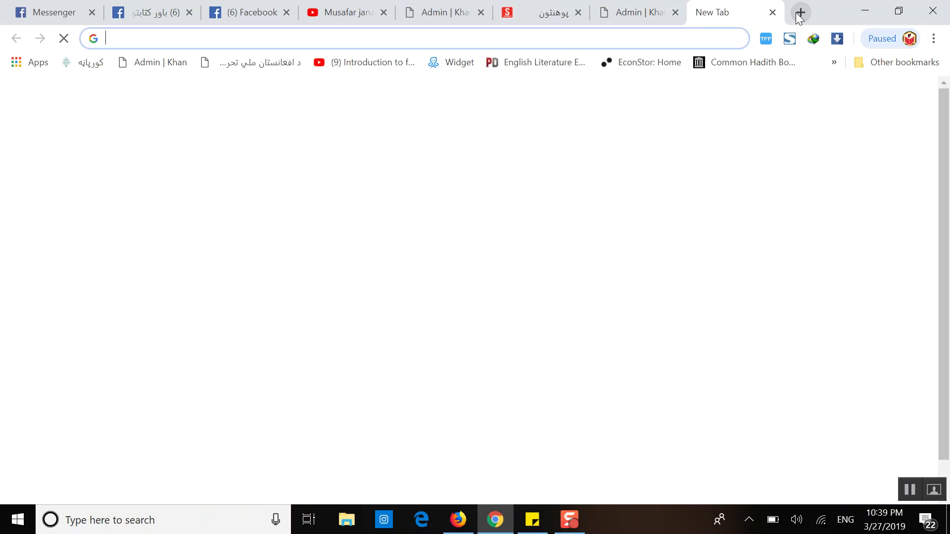
pyautogui.write('bawar.net')
pyautogui.press('Return')
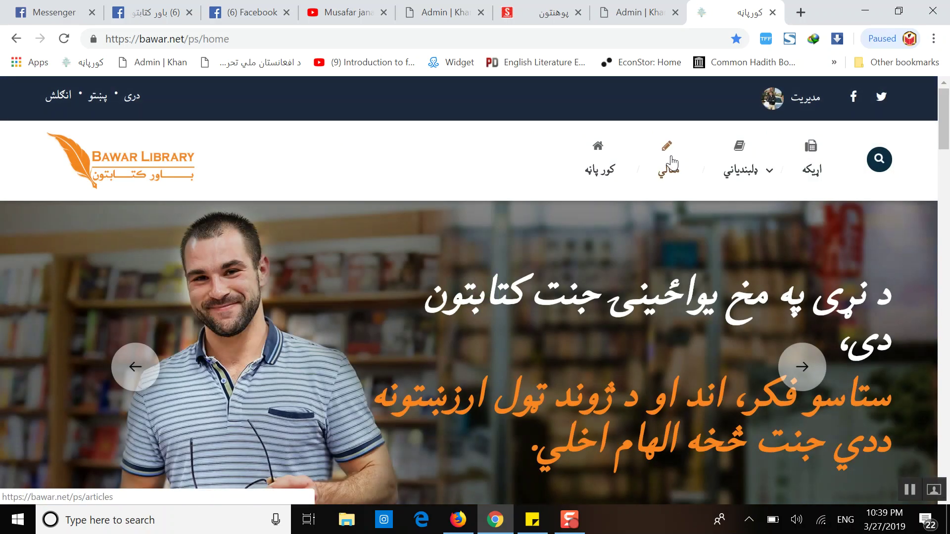
pyautogui.click(671, 158)
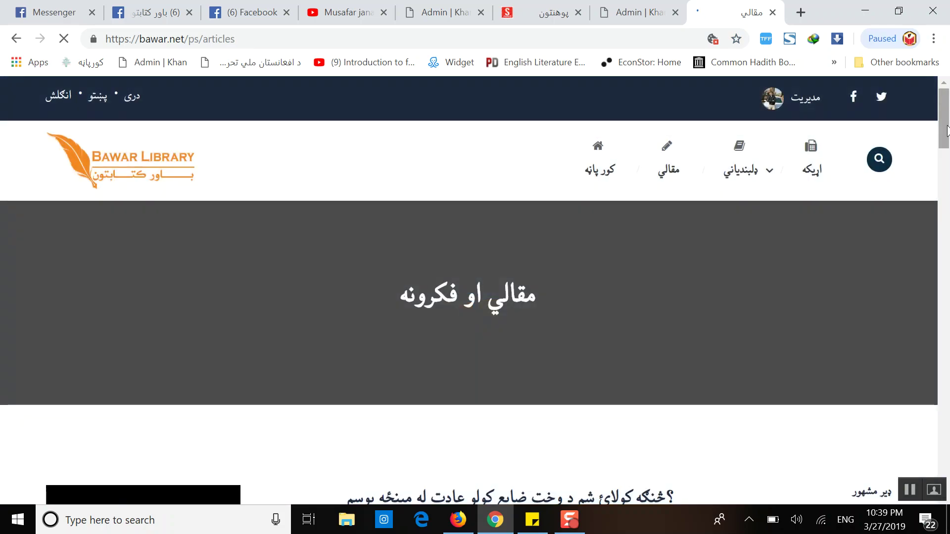
# Look through the list of published articles on the page, from the newest to the oldest entries.
pyautogui.scroll(-2, 945, 148)
pyautogui.moveTo(945, 148); pyautogui.dragTo(942, 120)
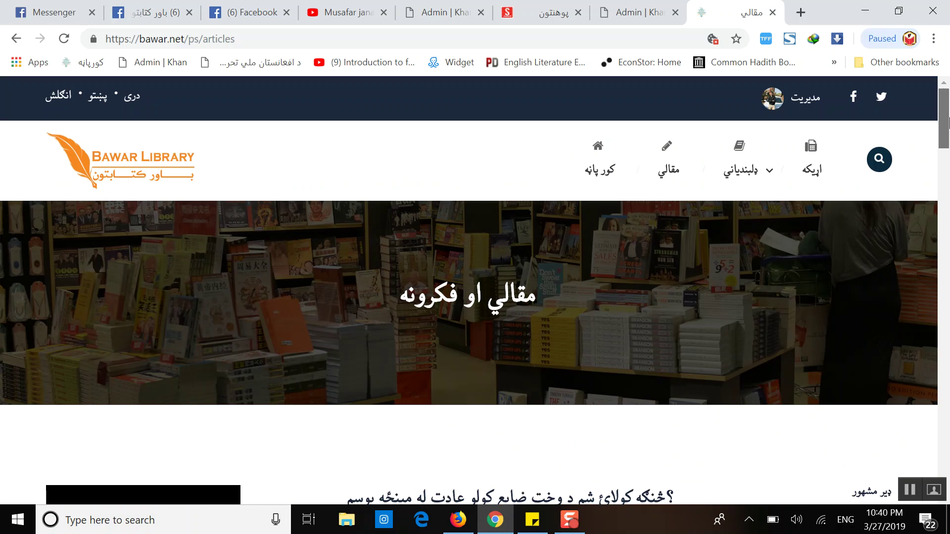
pyautogui.moveTo(949, 121); pyautogui.dragTo(946, 317)
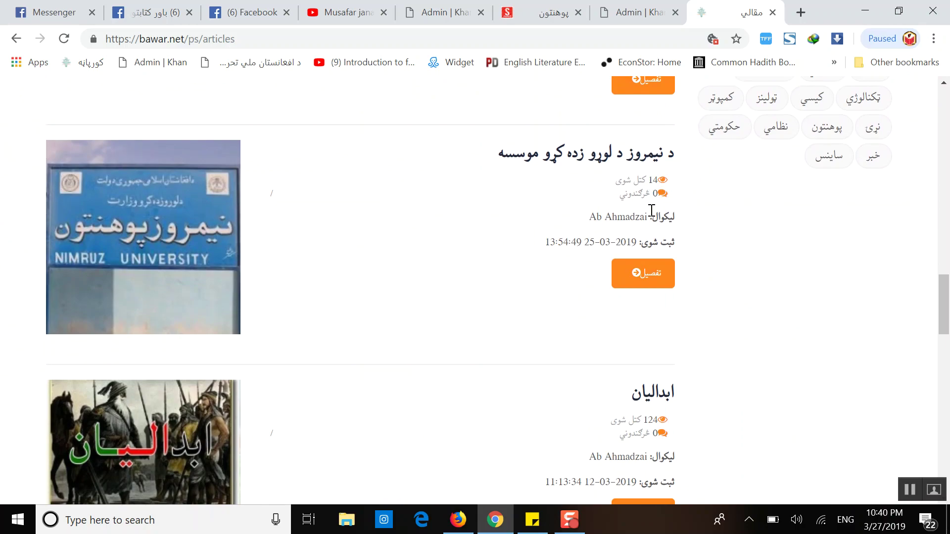
pyautogui.moveTo(946, 316); pyautogui.dragTo(946, 414)
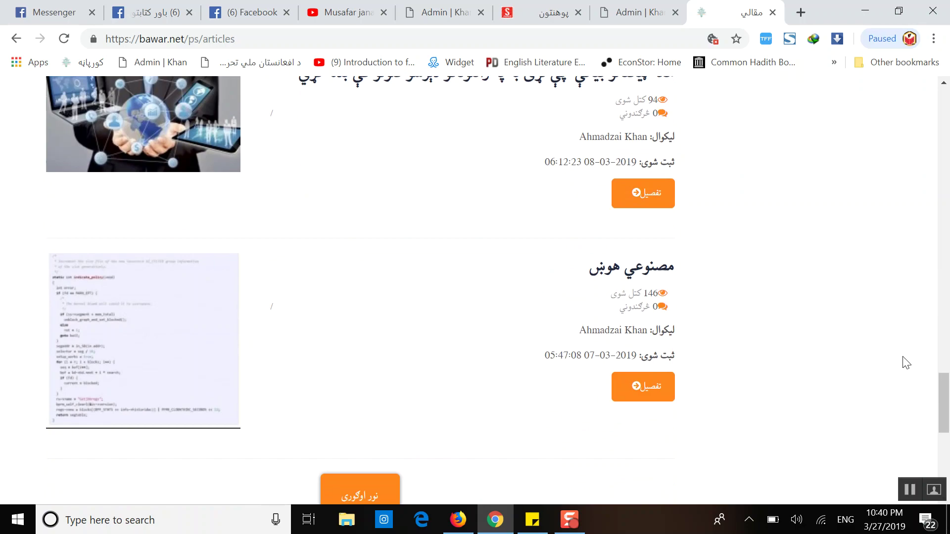
pyautogui.moveTo(948, 395); pyautogui.dragTo(948, 114)
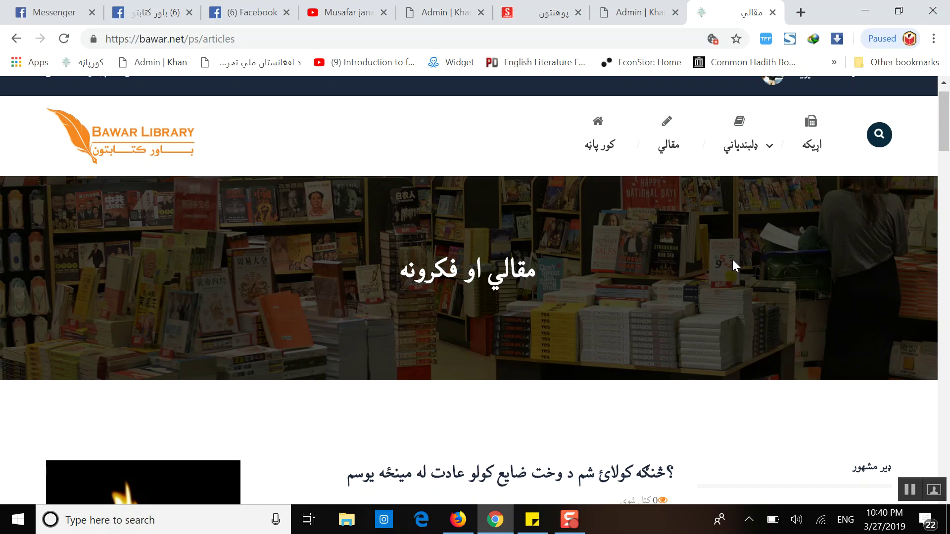
pyautogui.moveTo(582, 528)
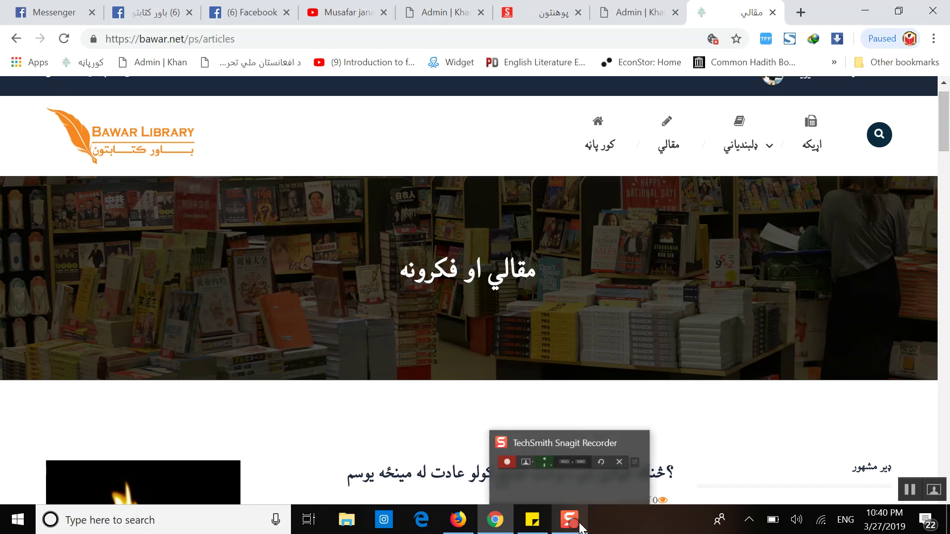